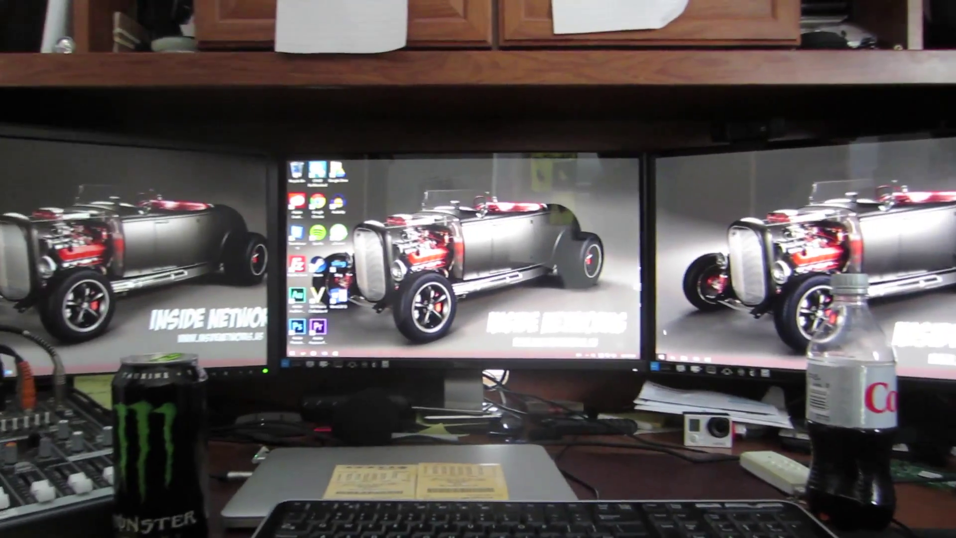
key(super)
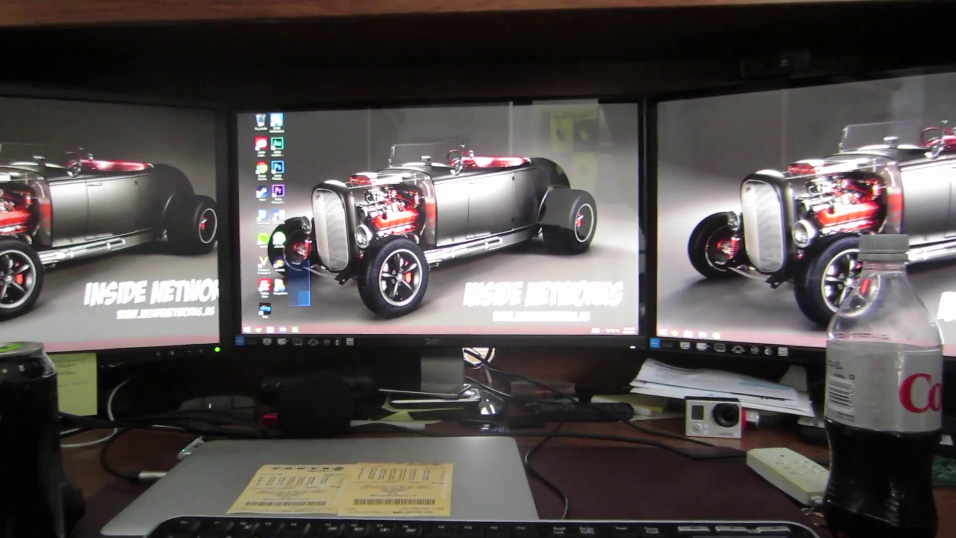
drag(202, 127, 239, 314)
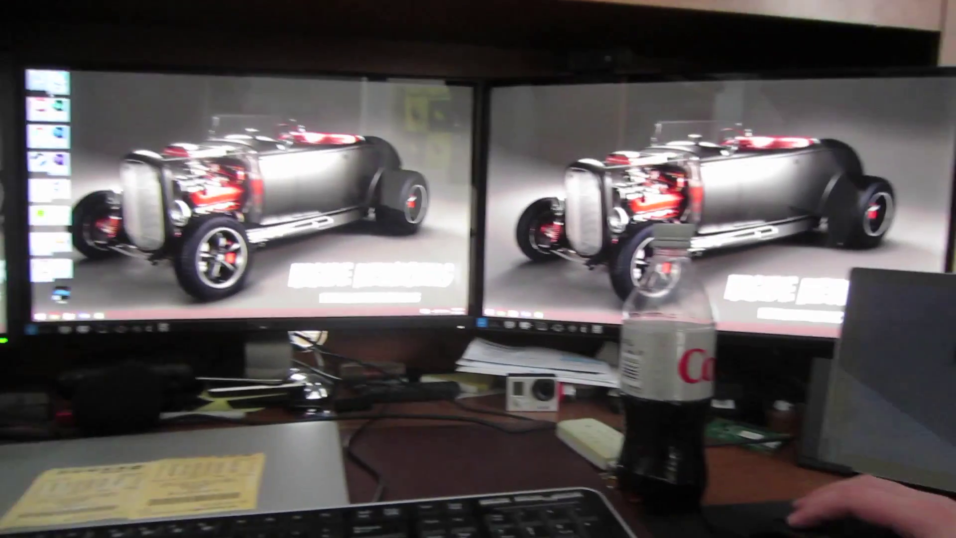